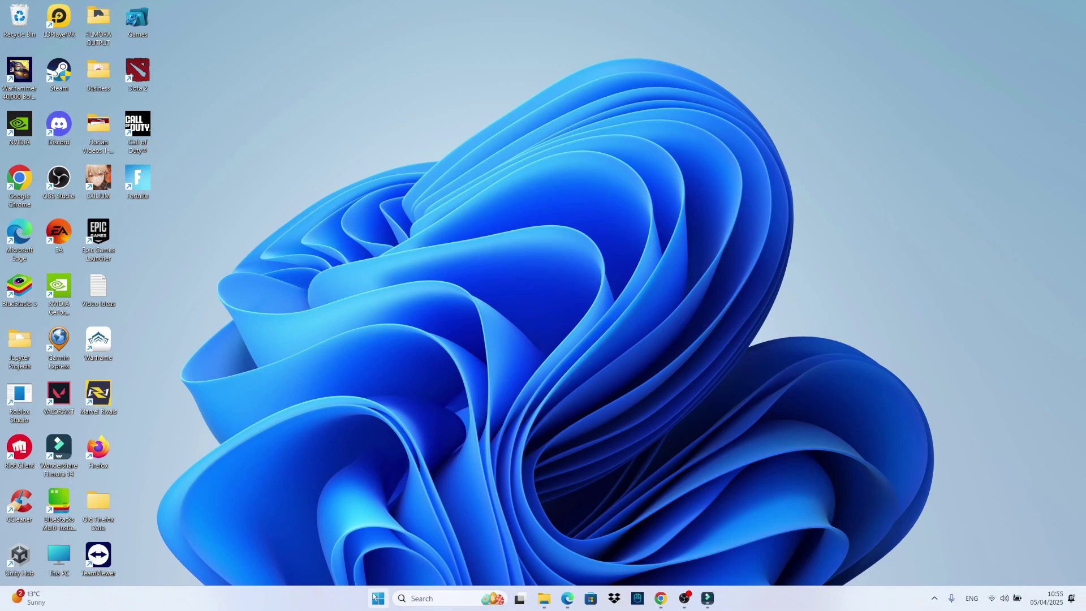
Step: Search the Start menu for 'sett' to list the Settings app as best match
left_click(378, 599)
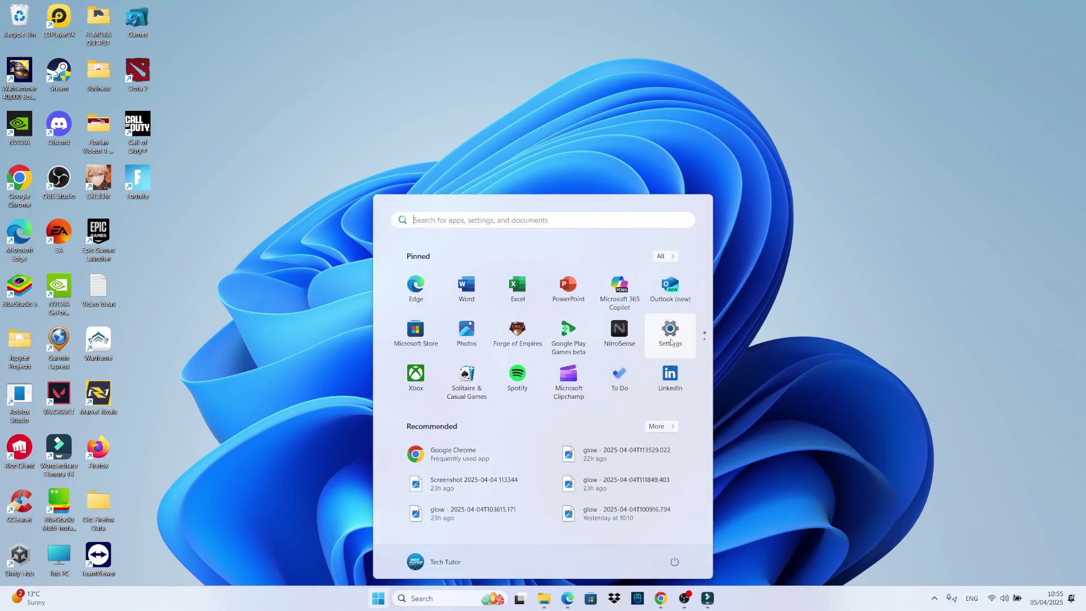
left_click(541, 223)
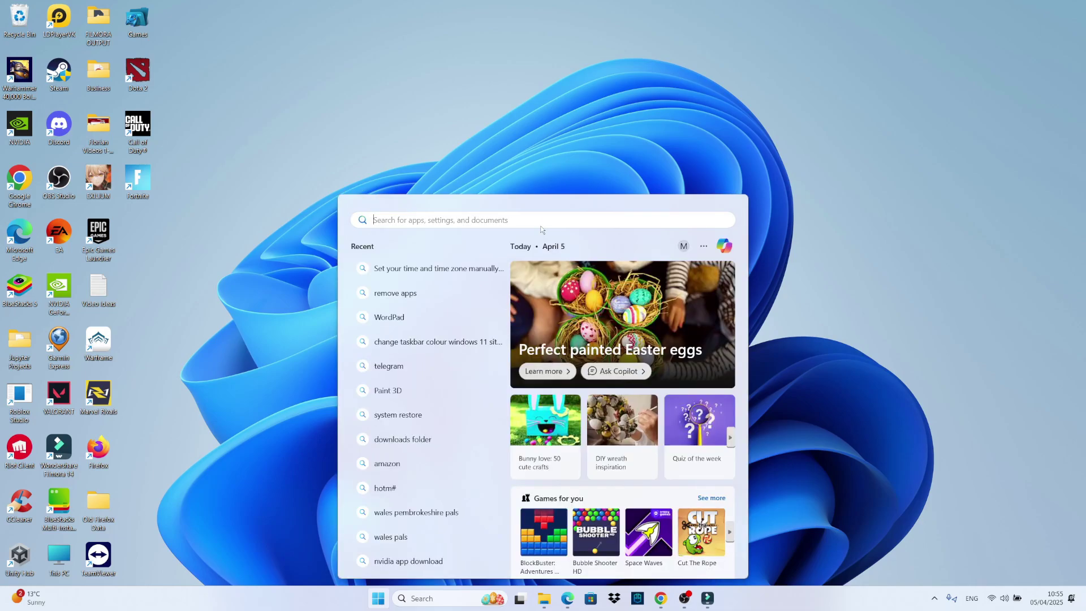
type("sett")
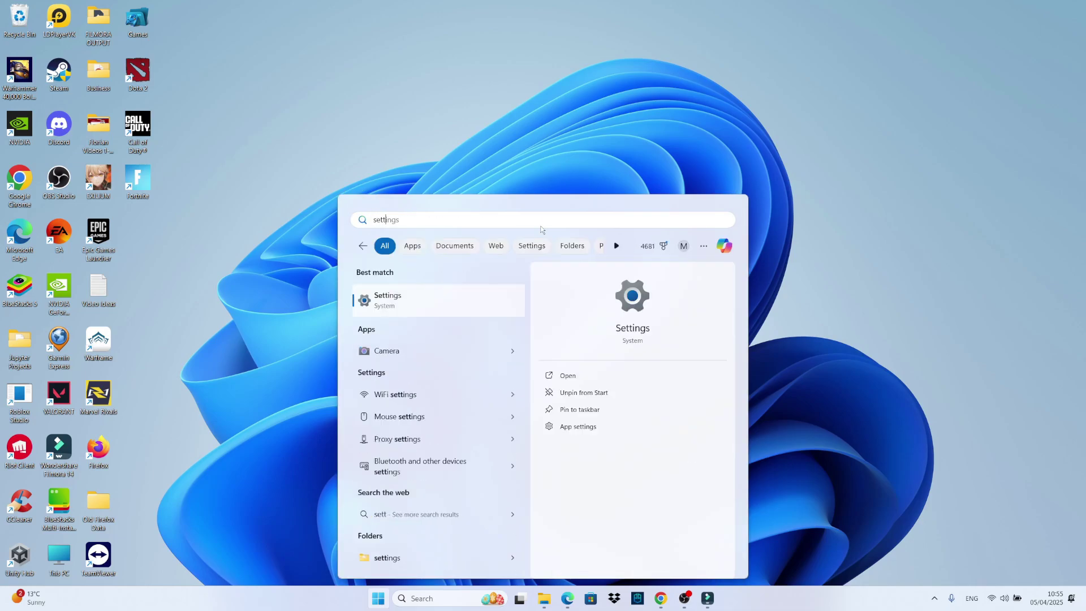
Step: Launch Settings from the search result and go to the System page
left_click(455, 305)
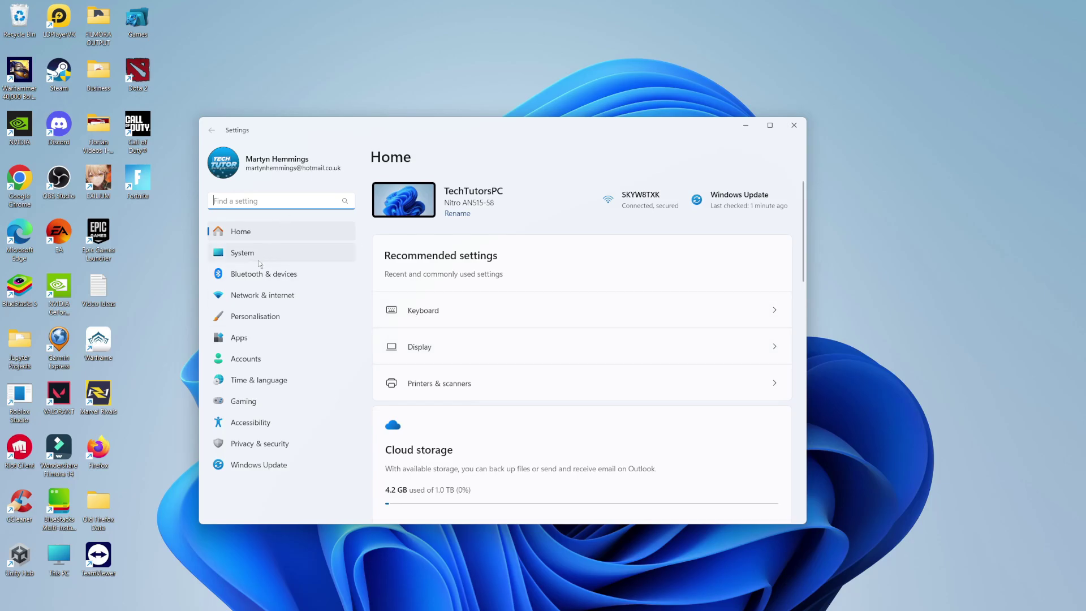
left_click(297, 259)
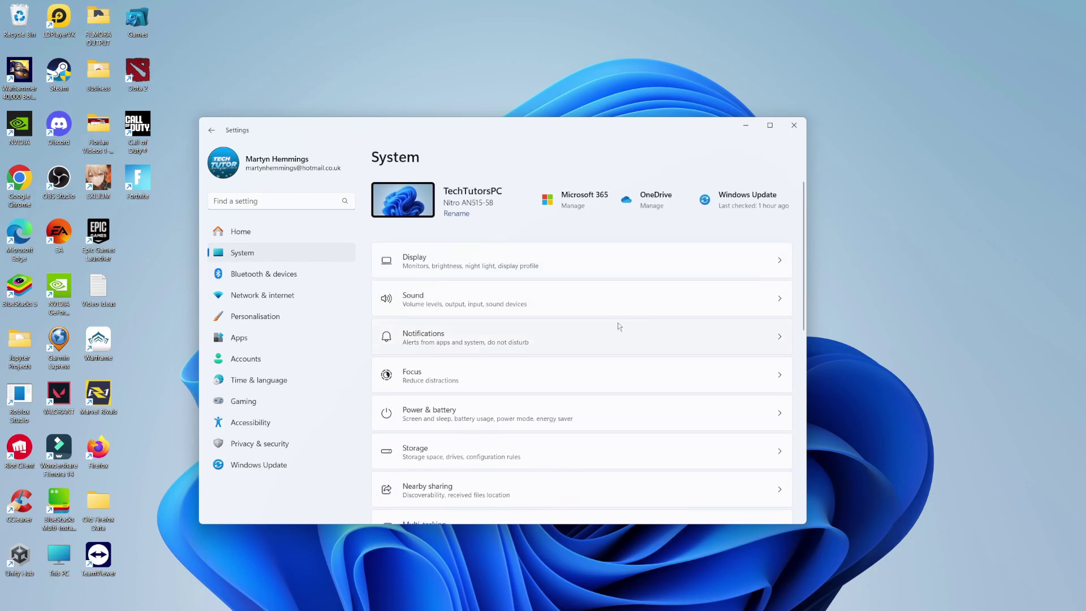
scroll(617, 322, "down", 1)
scroll(614, 323, "down", 3)
scroll(614, 323, "down", 2)
scroll(615, 323, "down", 1)
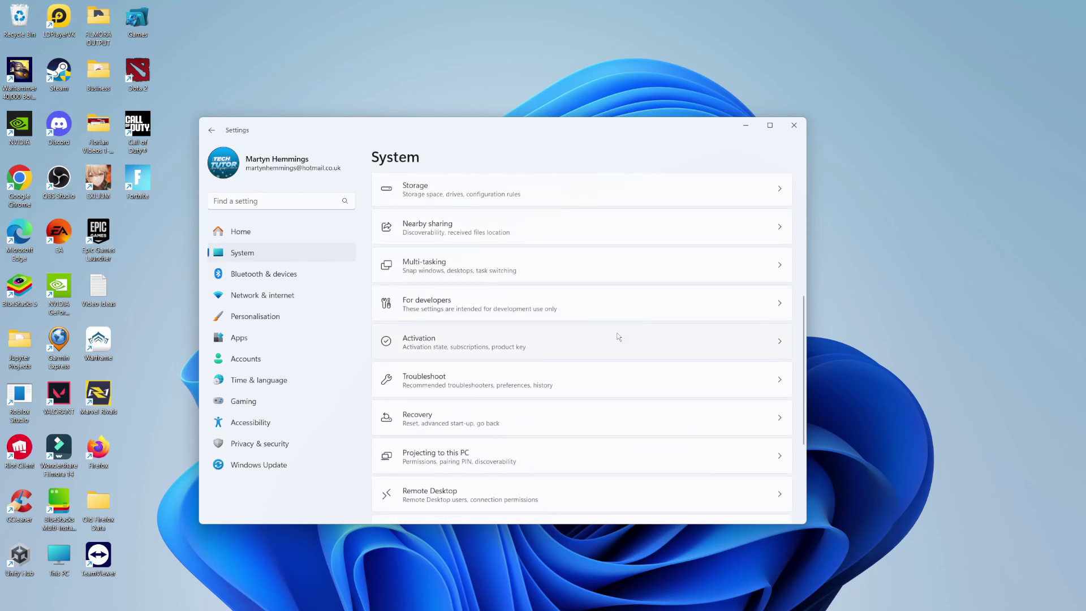
Step: On the Activation page, check Activation state, then expand 'Upgrade your edition of Windows'
left_click(522, 342)
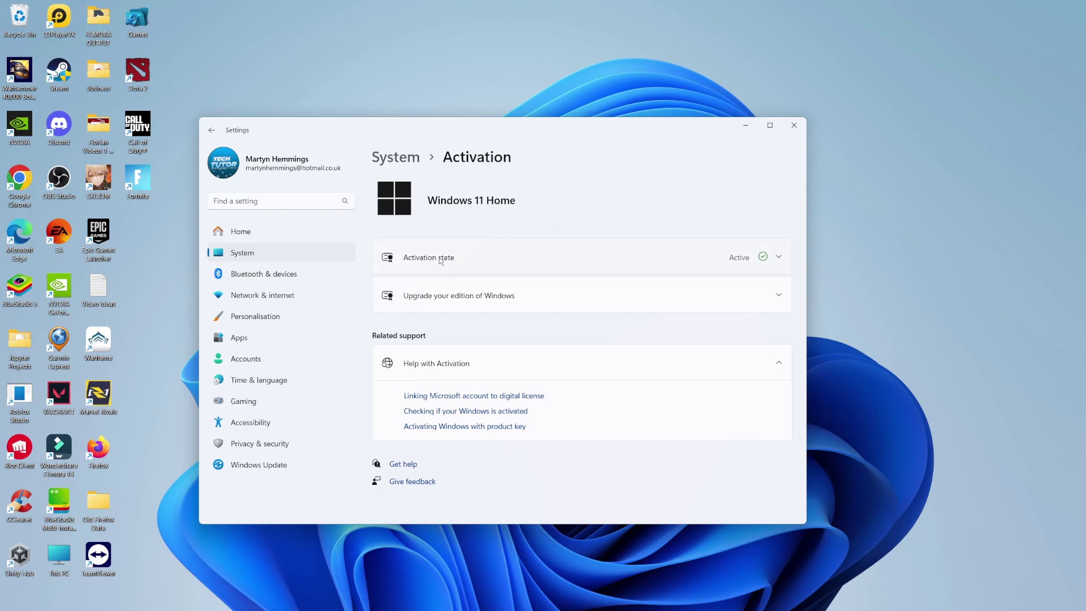
left_click(777, 258)
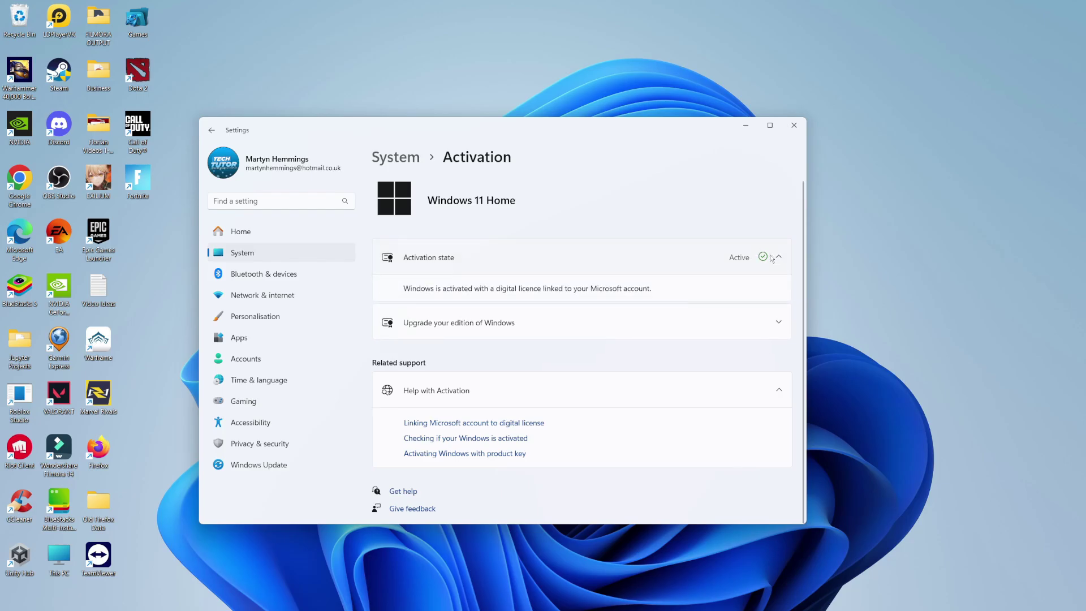
left_click(774, 256)
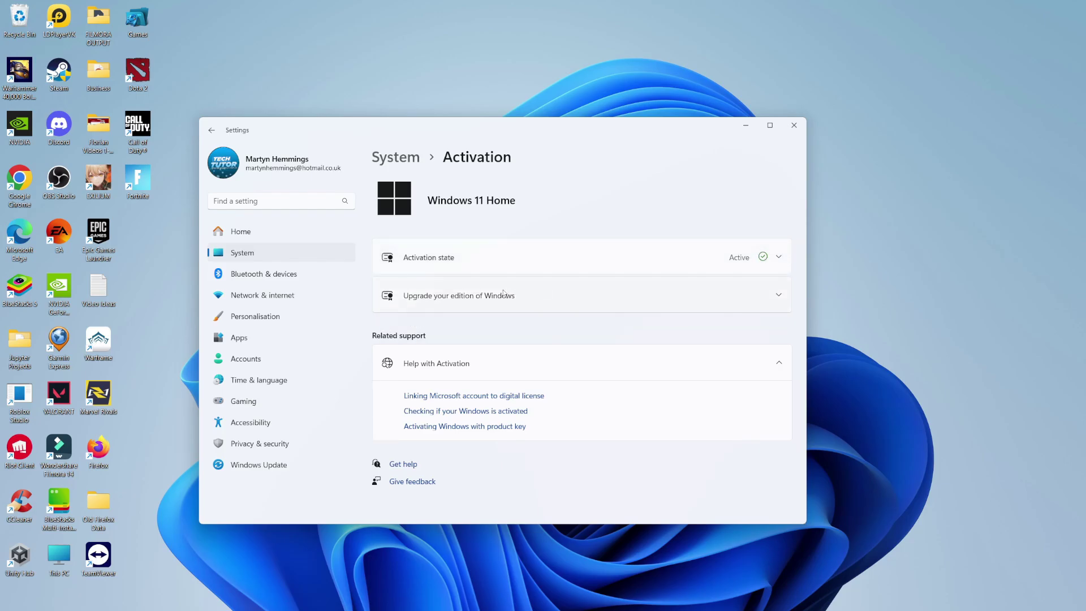
left_click(767, 296)
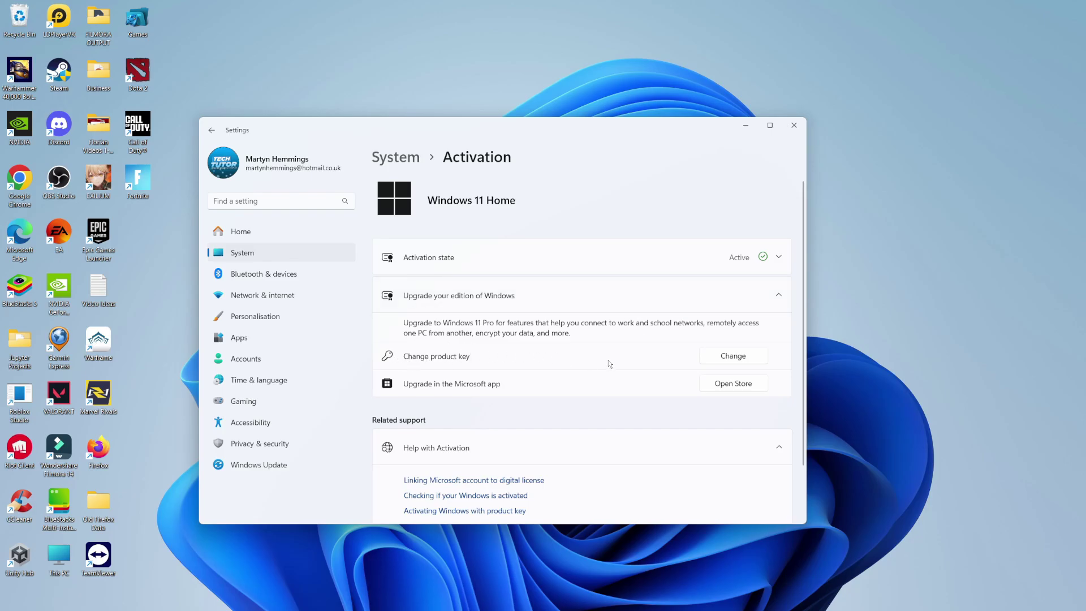
Step: Submit a product key in the Change product key dialog, which reports an error code
left_click(739, 359)
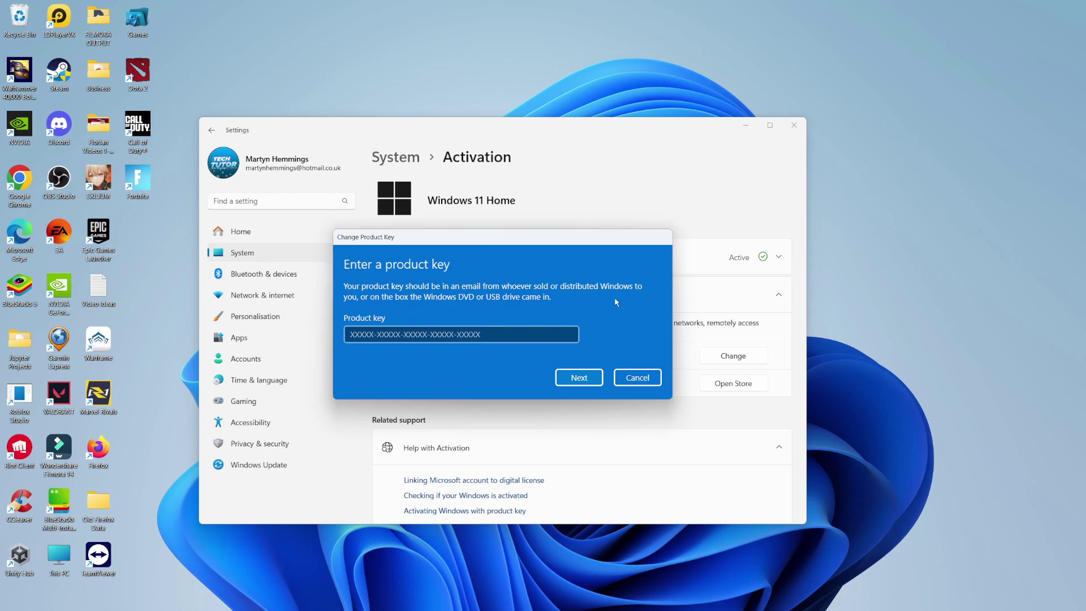
left_click(415, 335)
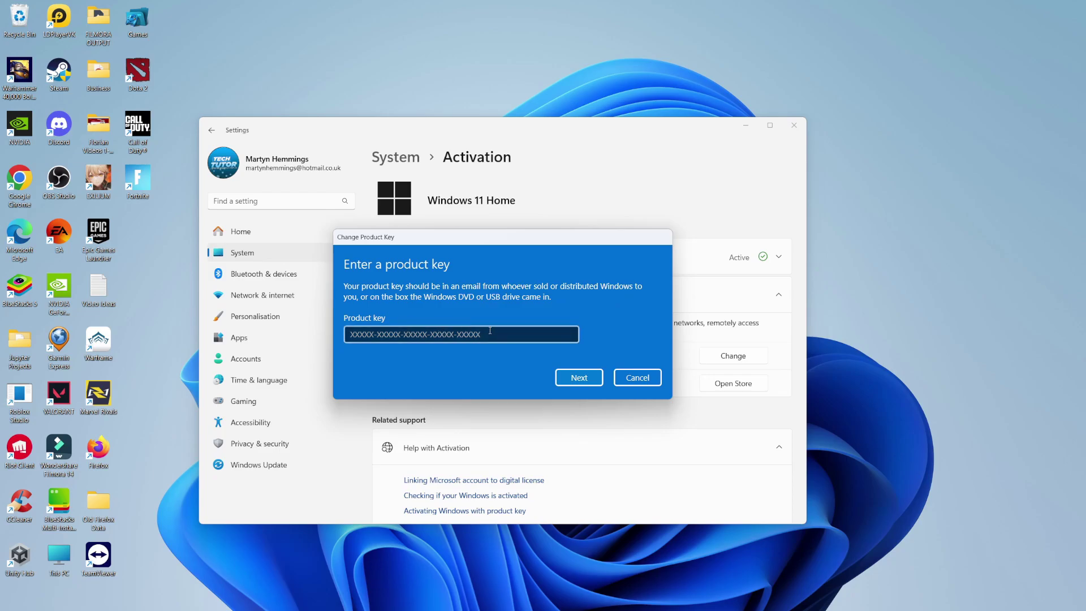
left_click(578, 378)
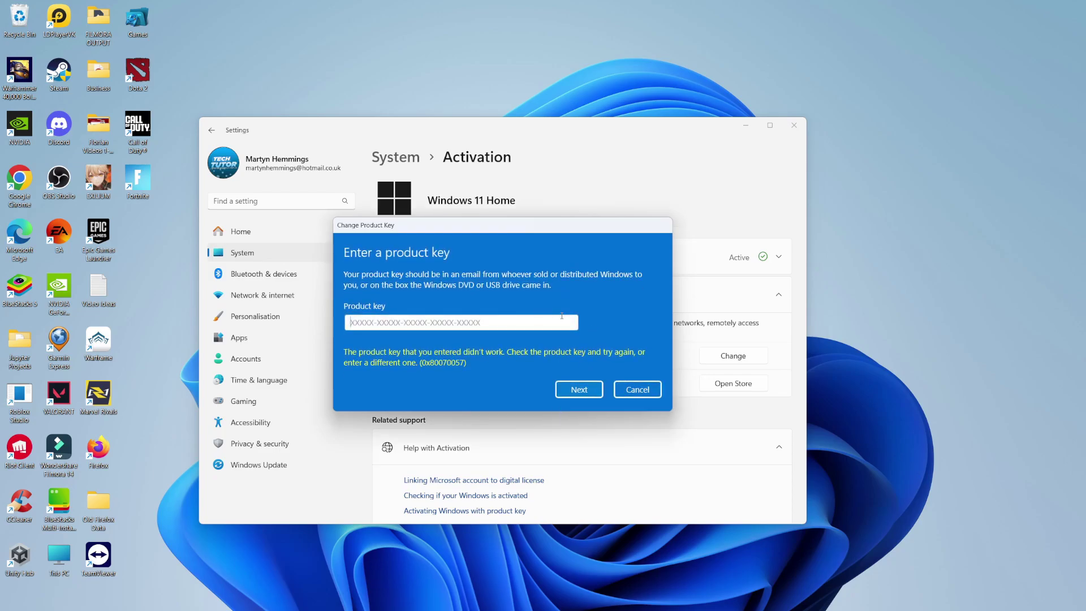